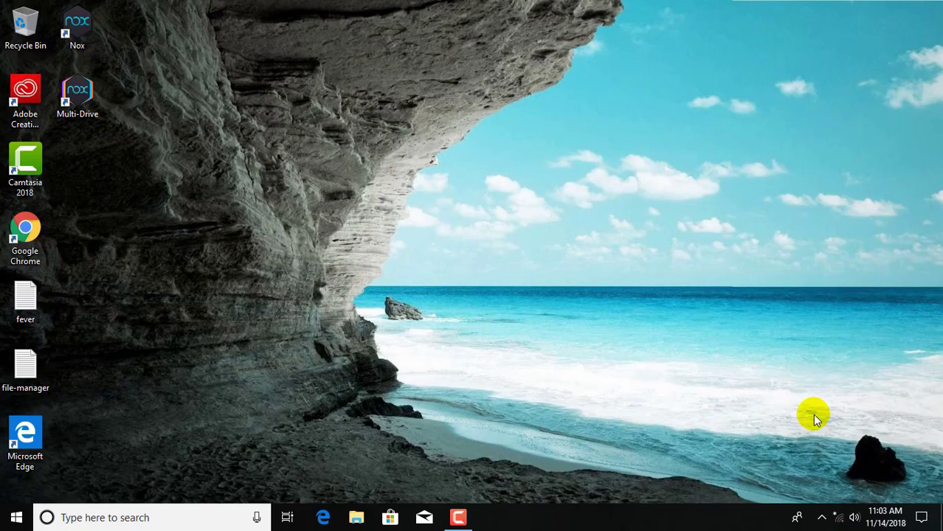
Refresh the Windows desktop from its right-click menu
right_click(438, 235)
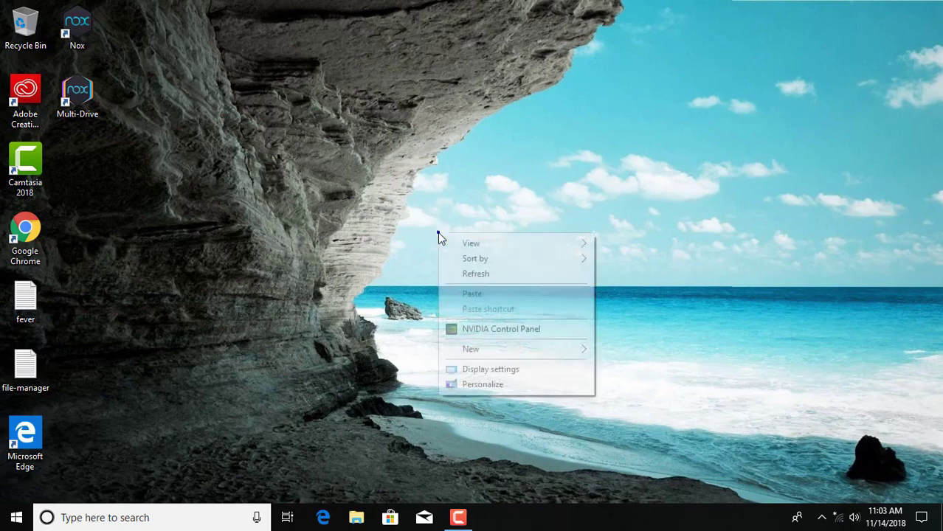
left_click(483, 270)
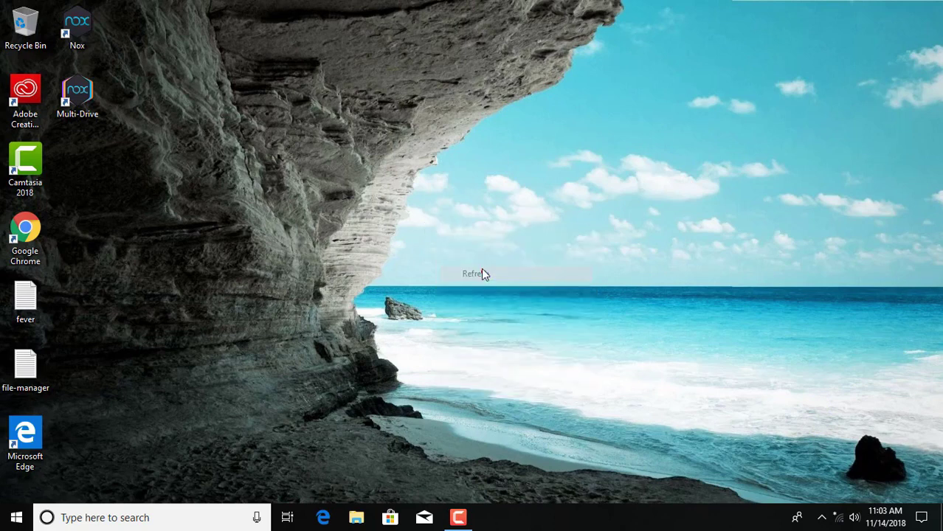
Open Network & Internet status and run the troubleshooter, which still can't connect, then cancel it
left_click(837, 517)
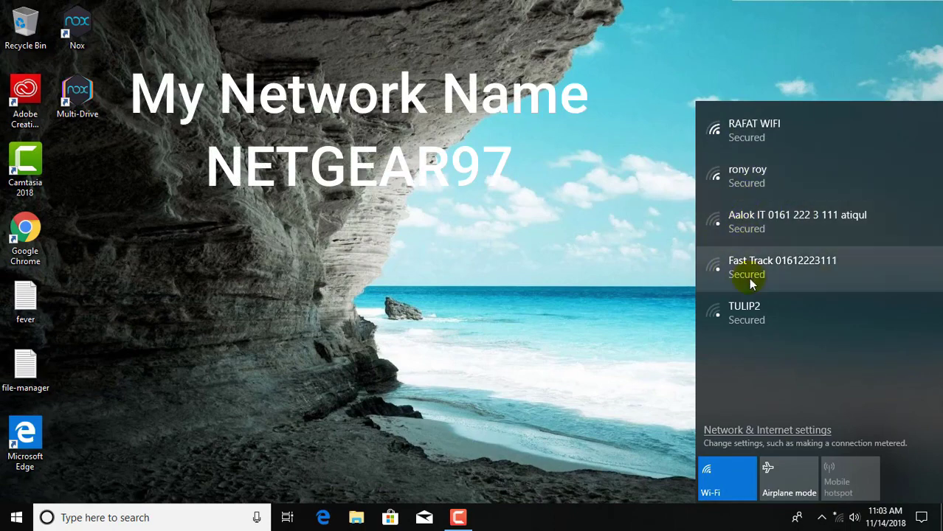
left_click(796, 435)
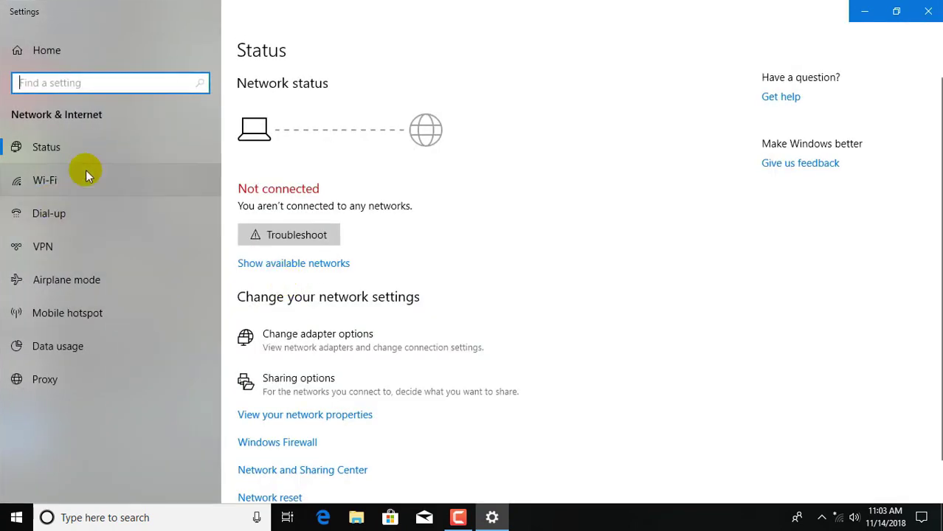
left_click(275, 244)
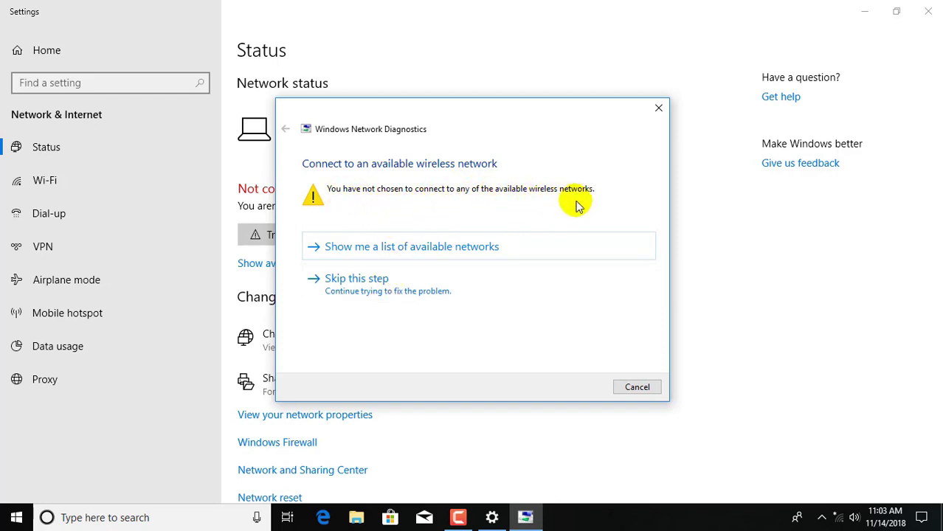
left_click(406, 248)
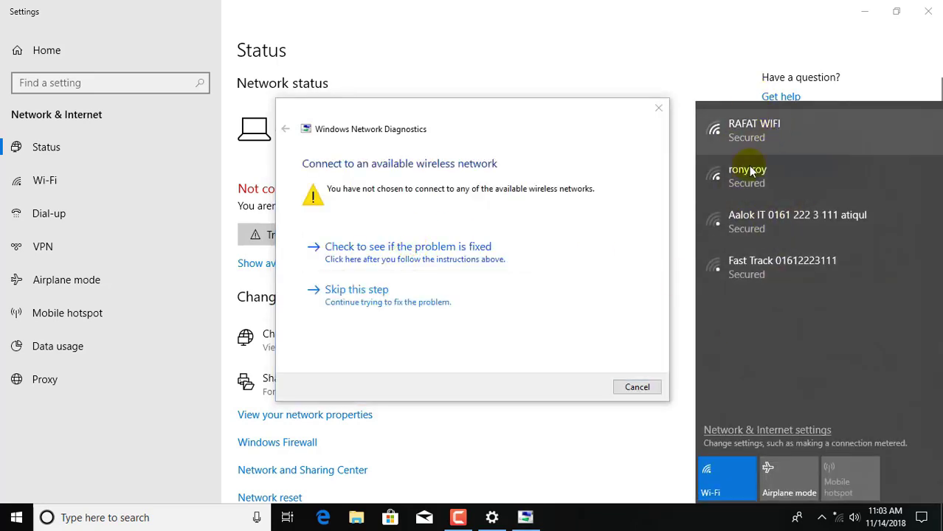
left_click(637, 388)
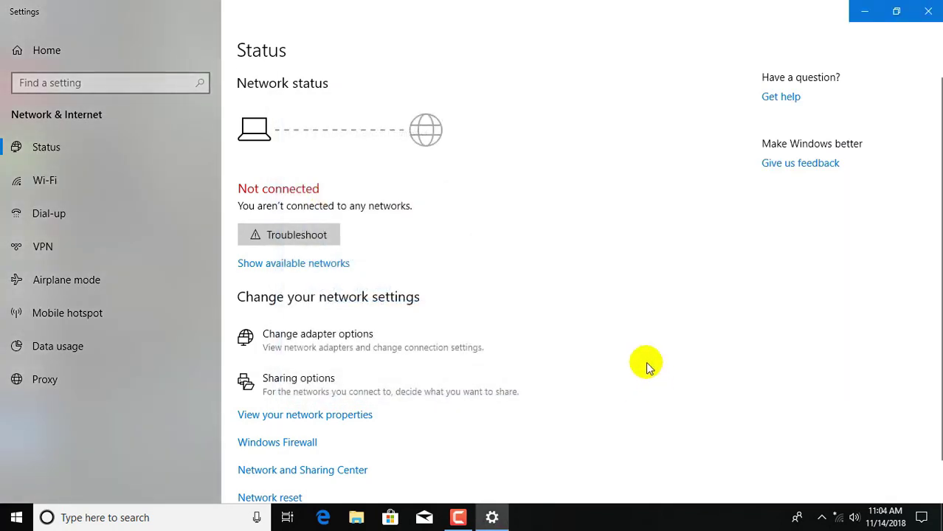
Add NETGEAR97 as a known network with WPA2-Personal AES security, connecting automatically
left_click(50, 185)
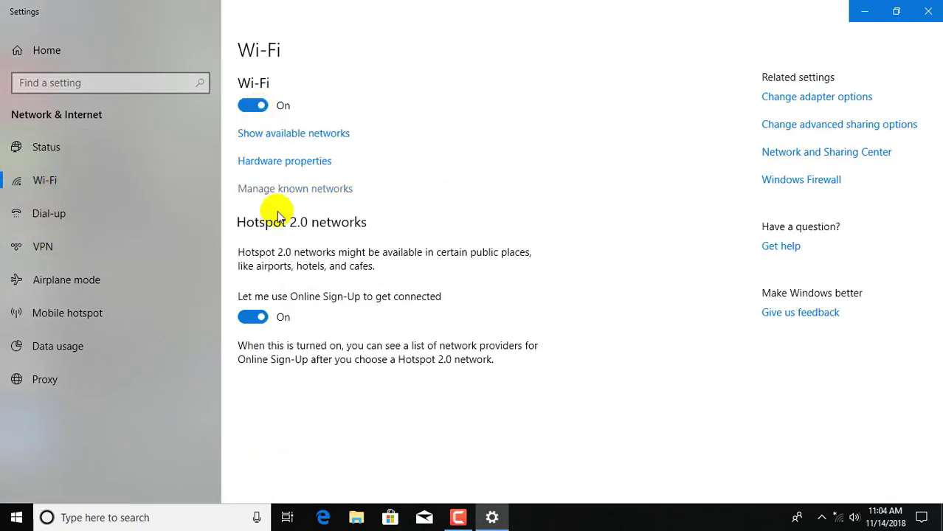
left_click(299, 194)
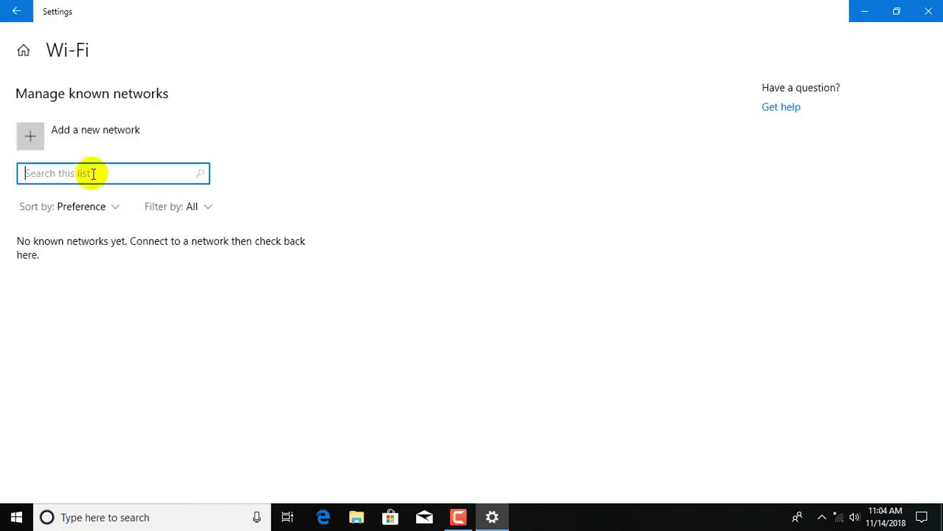
type("NETGEAR97")
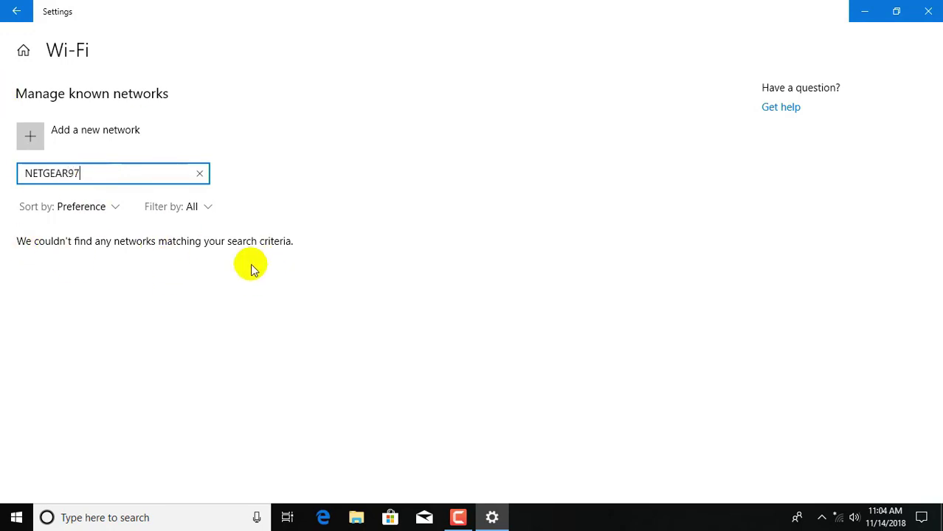
left_click(24, 141)
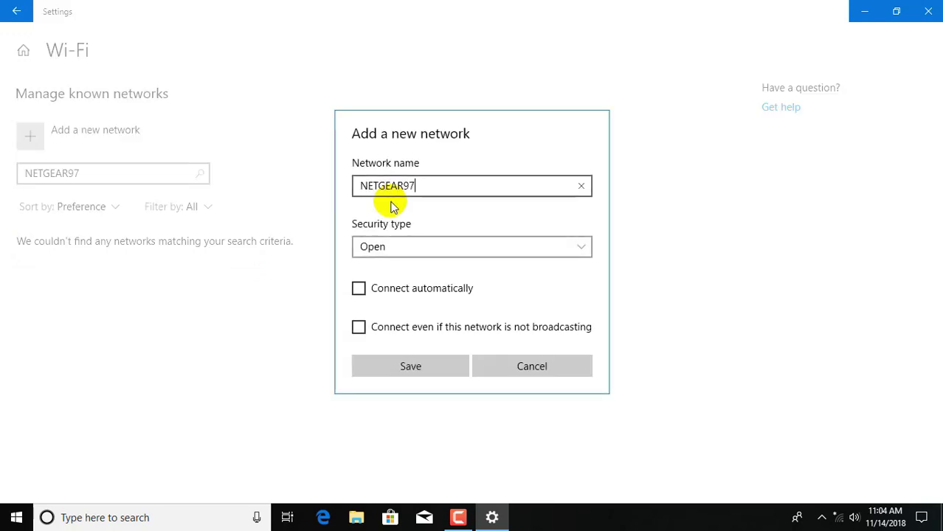
left_click(450, 246)
left_click(452, 291)
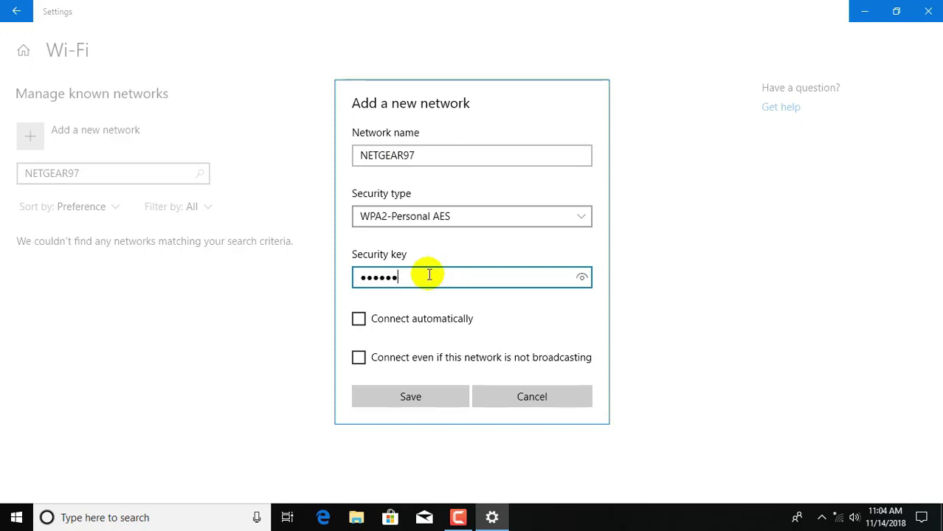
left_click(359, 318)
left_click(421, 398)
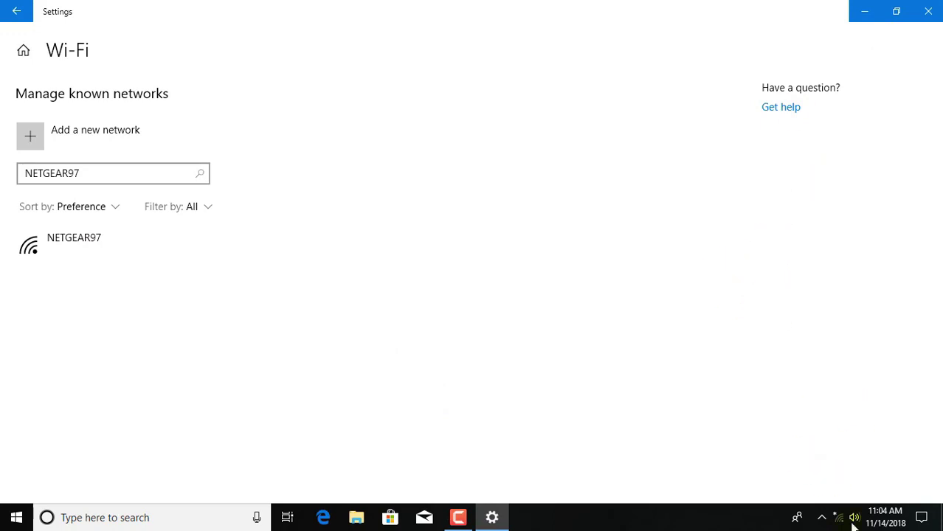
Close Settings and recheck the tray Wi-Fi list, where NETGEAR97 is still missing
left_click(936, 13)
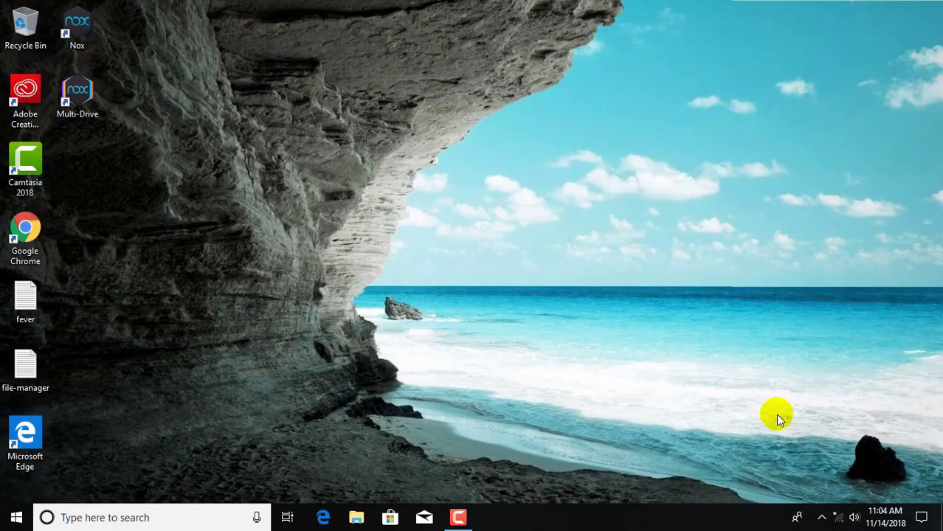
left_click(838, 517)
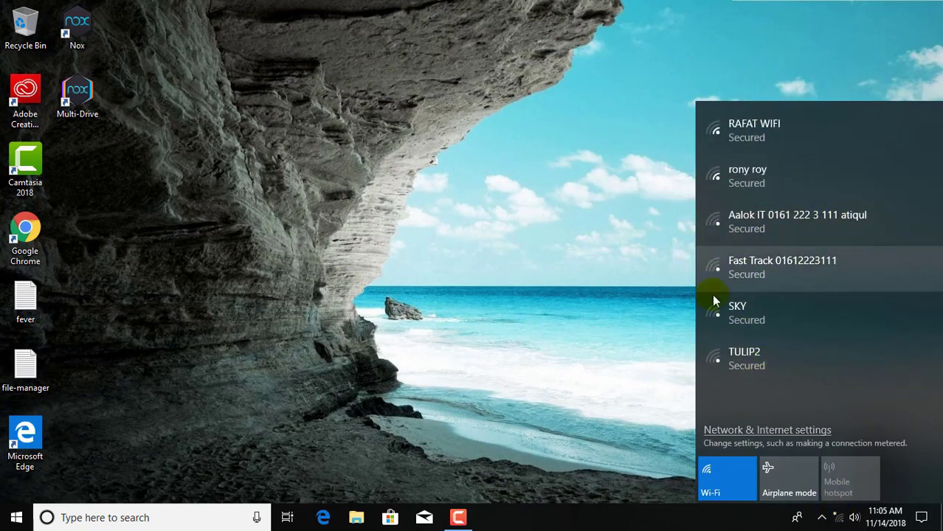
left_click(522, 174)
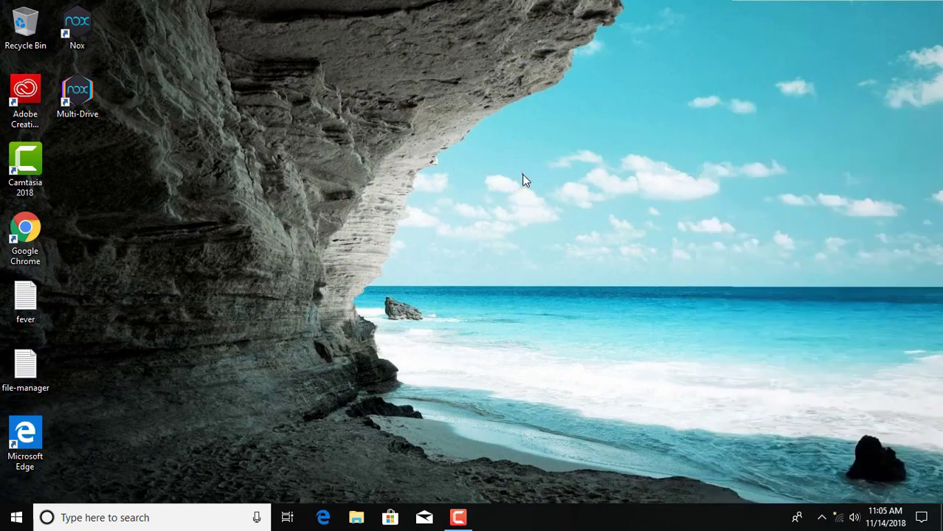
left_click(819, 519)
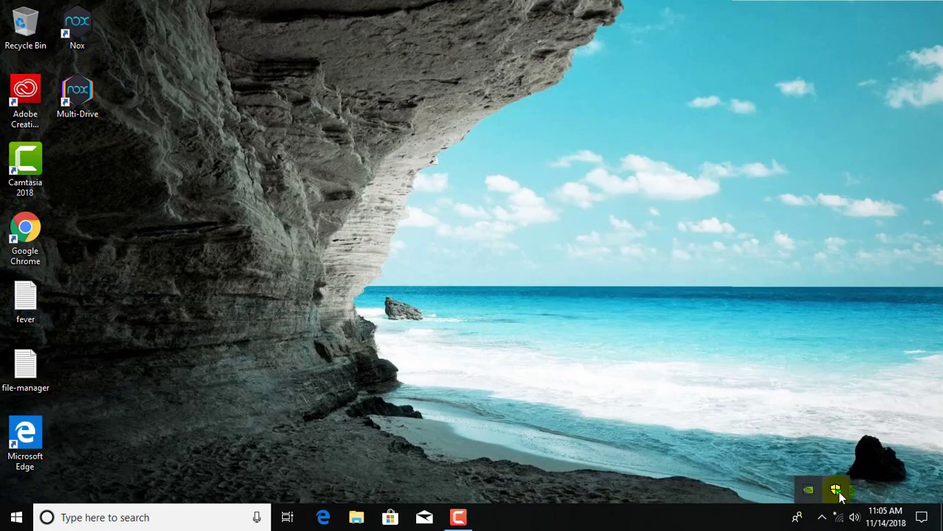
Open Defender Security Center, forget the saved NETGEAR97 network, close Settings and refresh the desktop
left_click(835, 489)
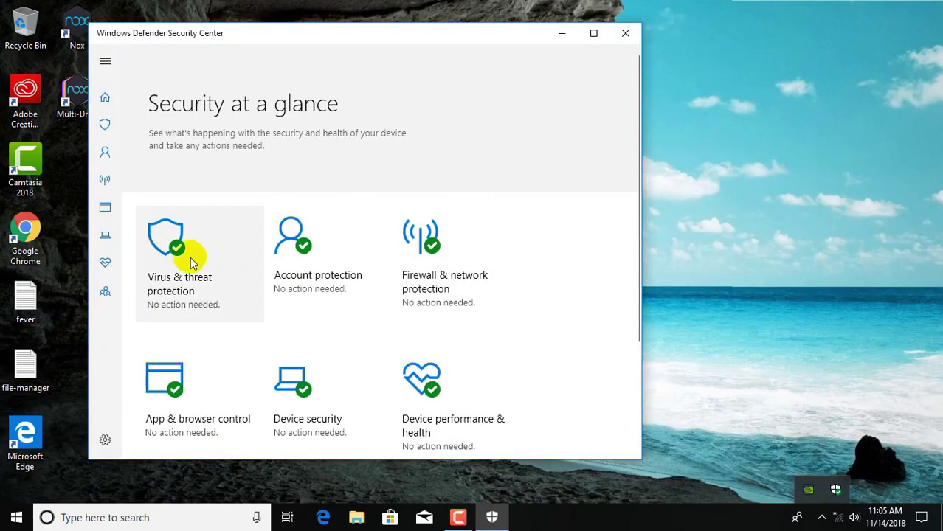
scroll(467, 274, "down", 3)
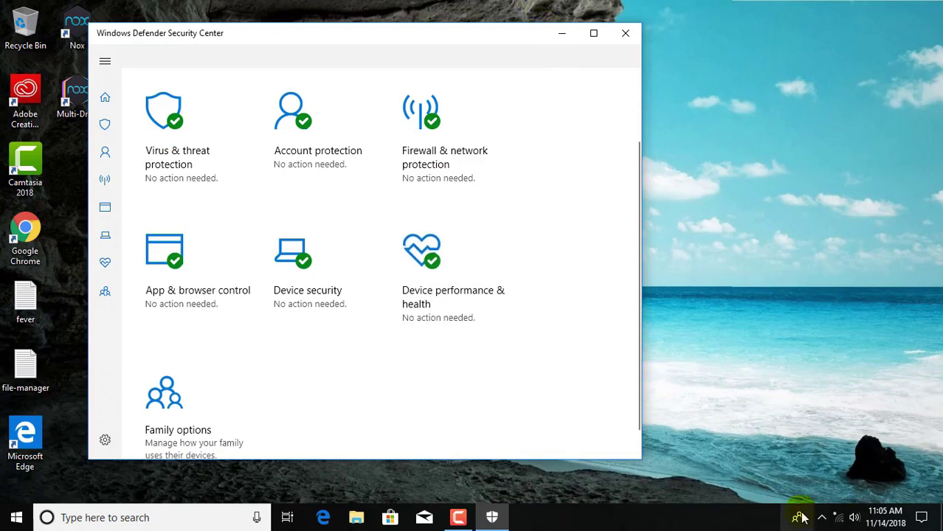
left_click(837, 517)
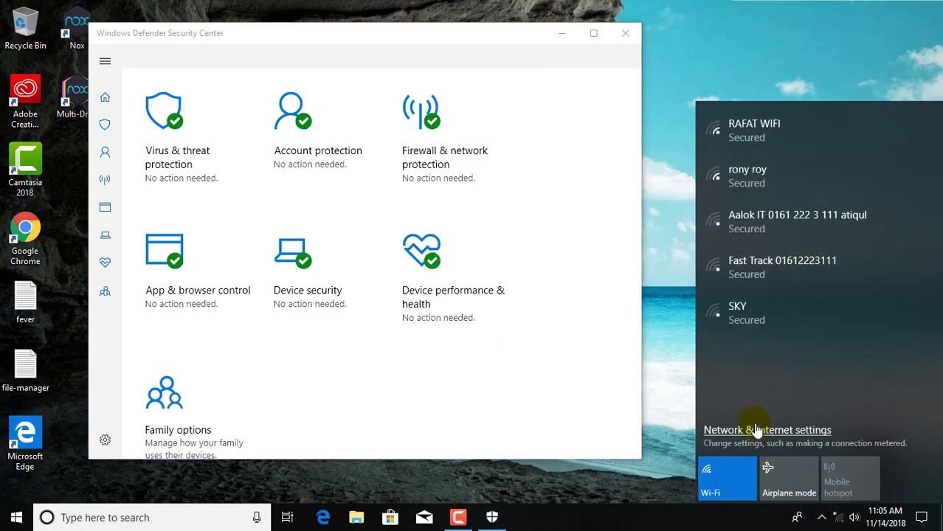
left_click(730, 430)
left_click(71, 179)
left_click(295, 190)
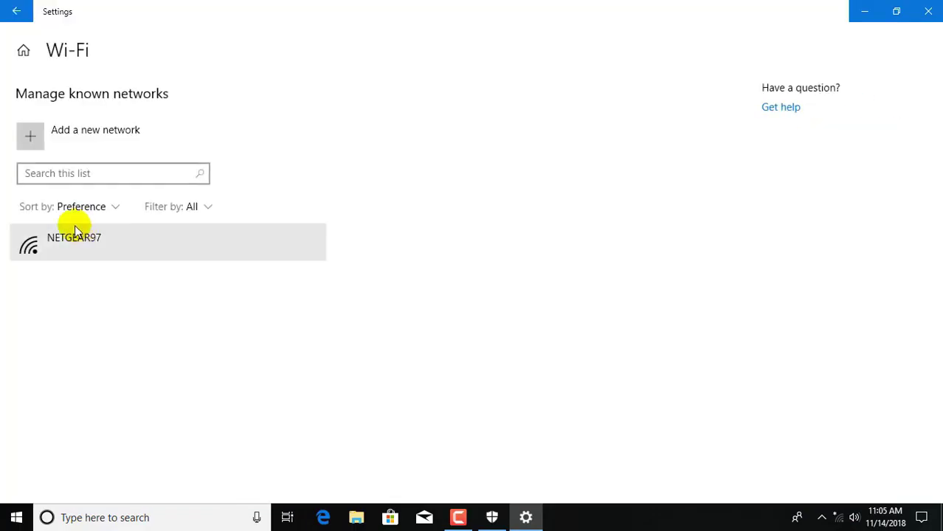
left_click(73, 235)
left_click(288, 297)
left_click(935, 13)
right_click(658, 116)
left_click(727, 153)
Turn off Defender's real-time virus protection and return to the security overview
left_click(168, 163)
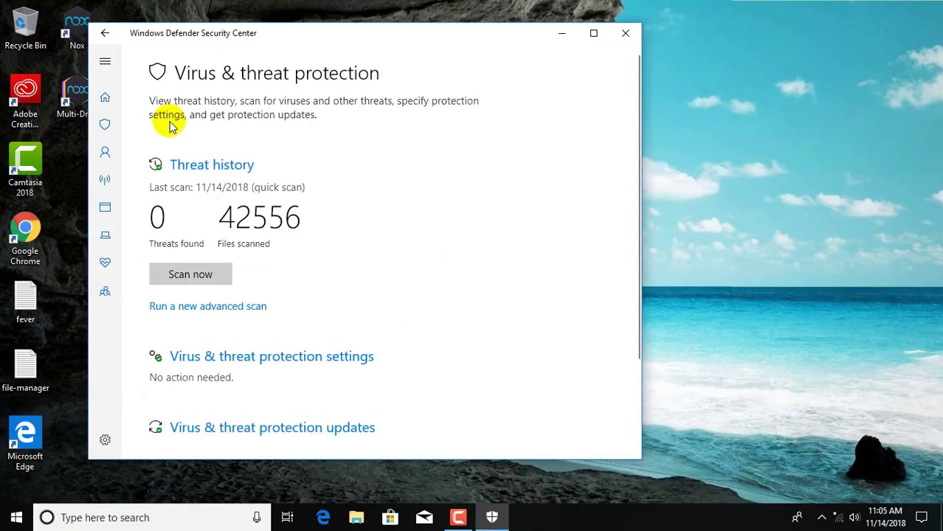
scroll(225, 192, "down", 2)
left_click(273, 235)
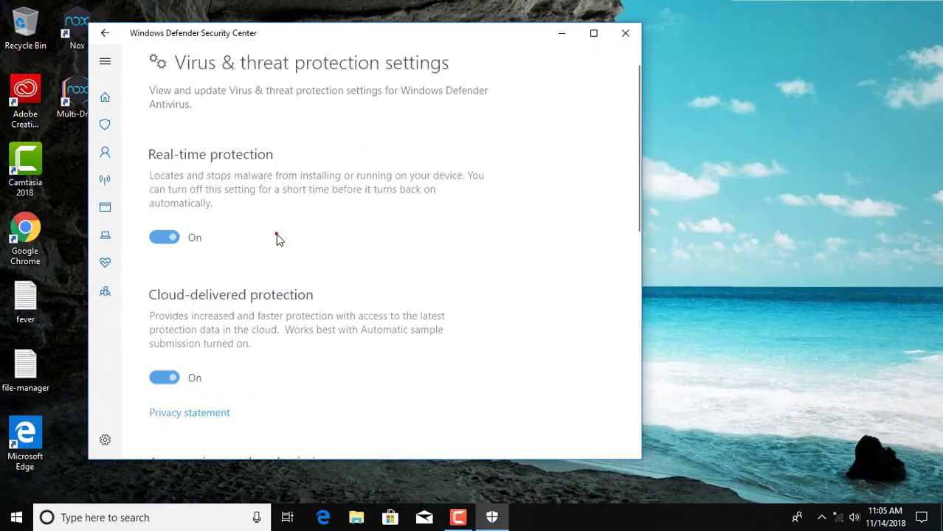
left_click(164, 248)
left_click(105, 124)
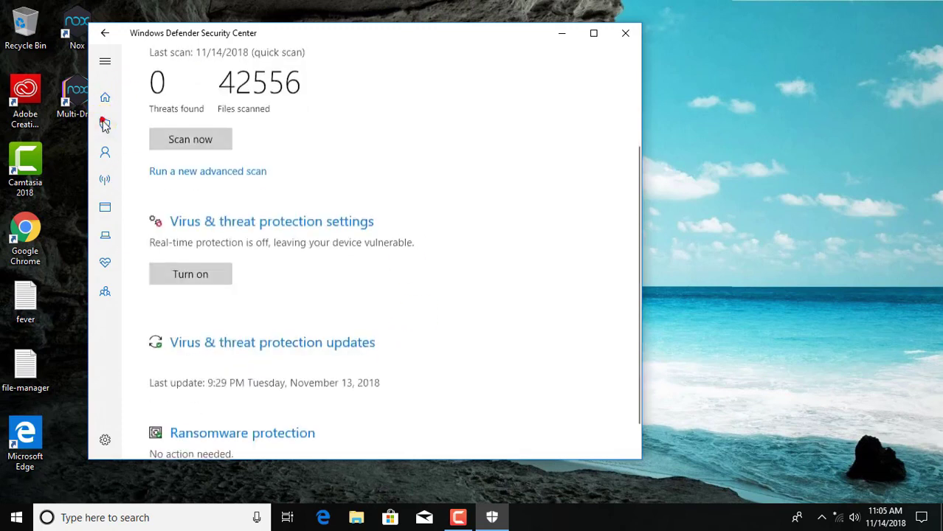
left_click(105, 98)
Turn off the Windows Defender Firewall for the Domain network
left_click(427, 244)
left_click(212, 171)
left_click(164, 295)
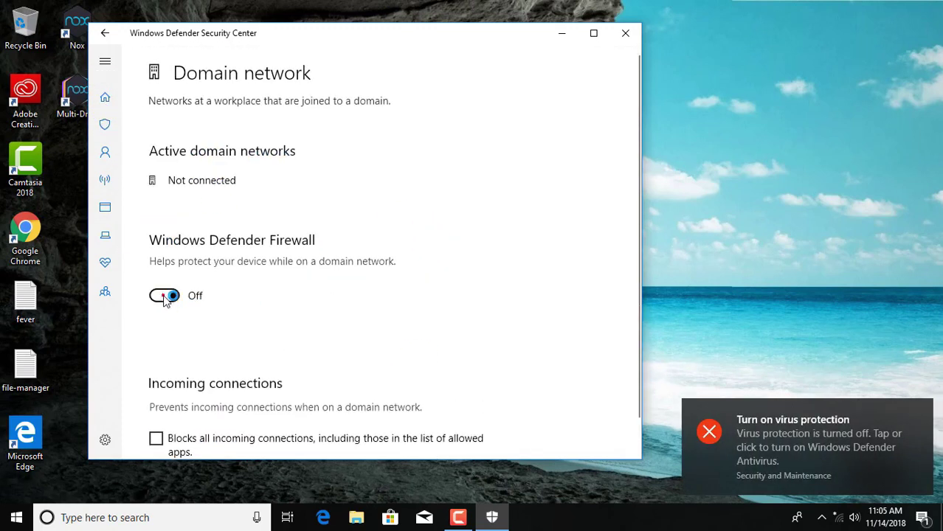
left_click(105, 33)
Turn off the firewall for the Private and Public networks as well
scroll(310, 247, "down", 1)
scroll(306, 251, "up", 1)
scroll(312, 277, "down", 2)
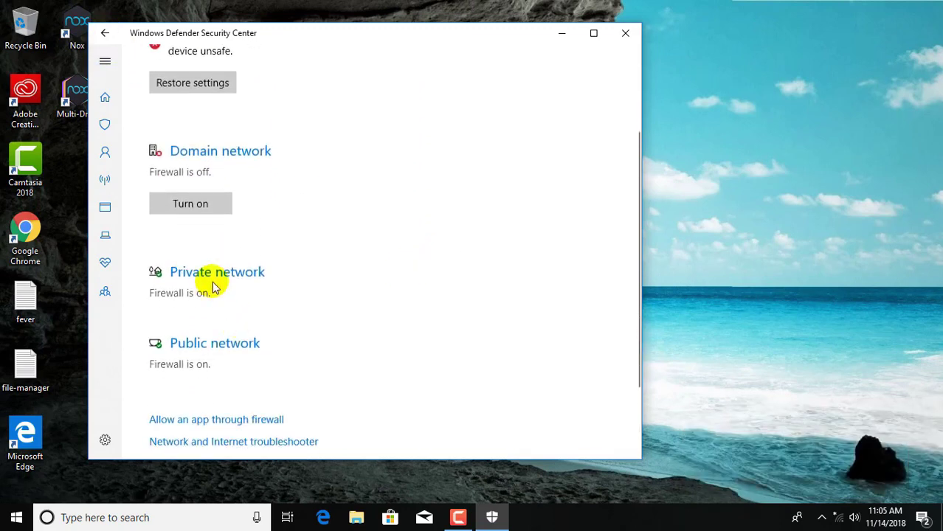
left_click(212, 278)
left_click(163, 308)
left_click(105, 34)
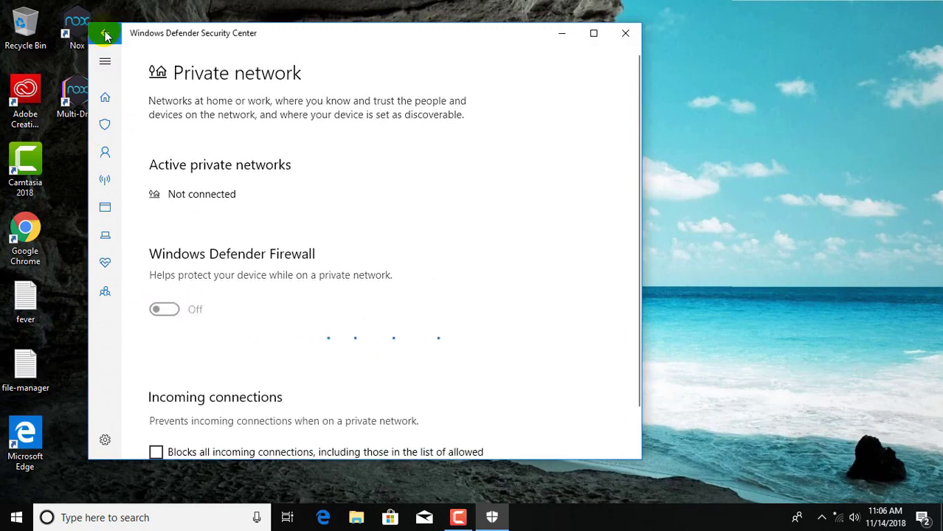
scroll(295, 236, "up", 1)
scroll(265, 369, "down", 1)
left_click(232, 438)
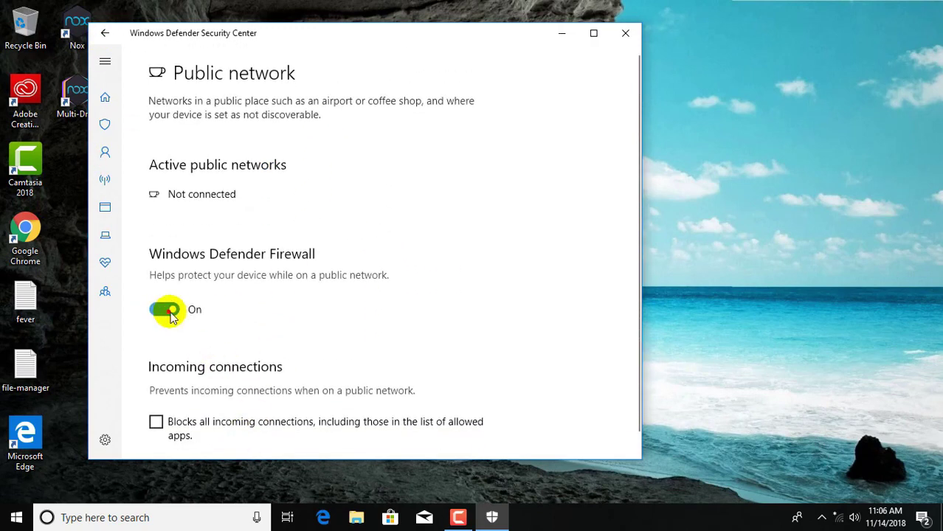
left_click(172, 309)
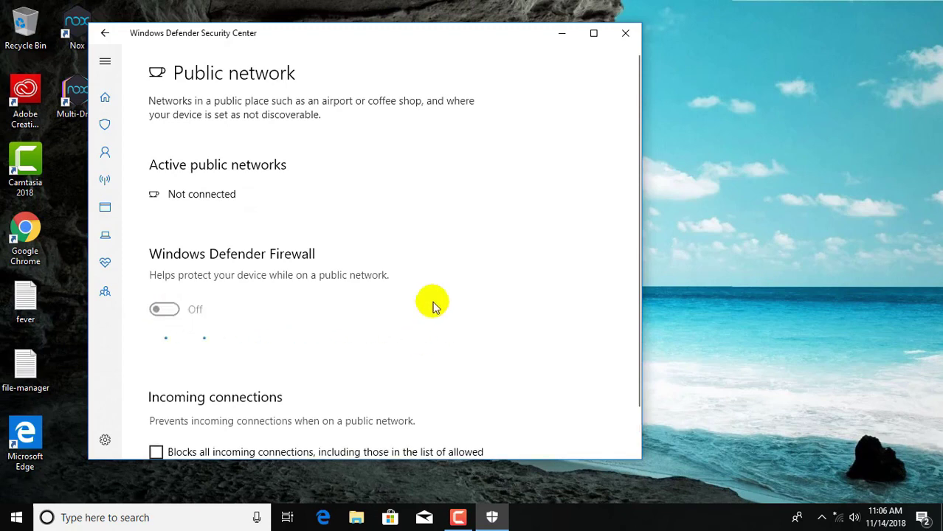
Hide the Defender window, check the Wi-Fi list again, and refresh the desktop
left_click(561, 32)
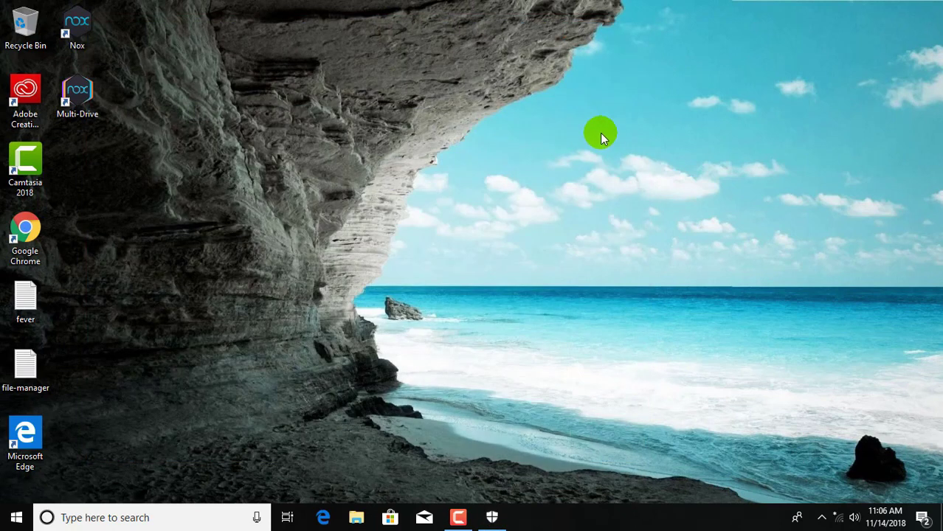
left_click(838, 517)
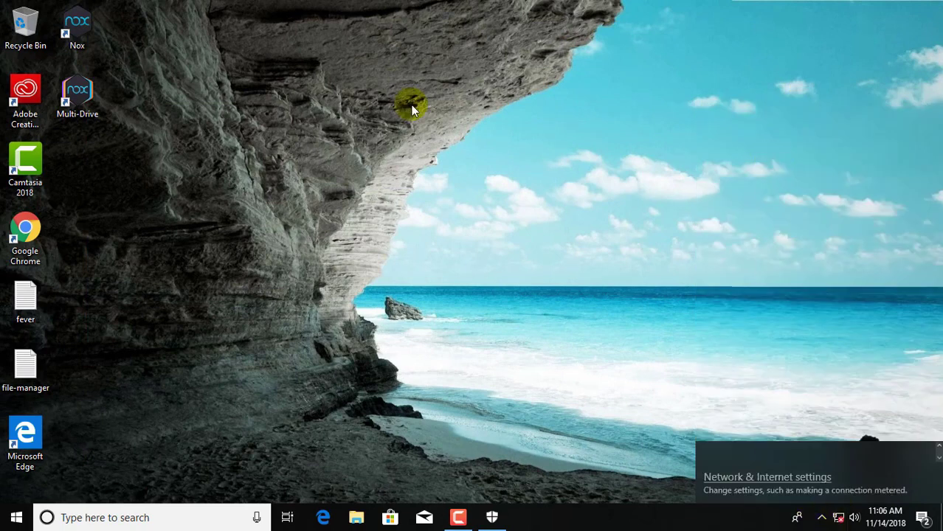
right_click(408, 102)
right_click(435, 125)
left_click(479, 164)
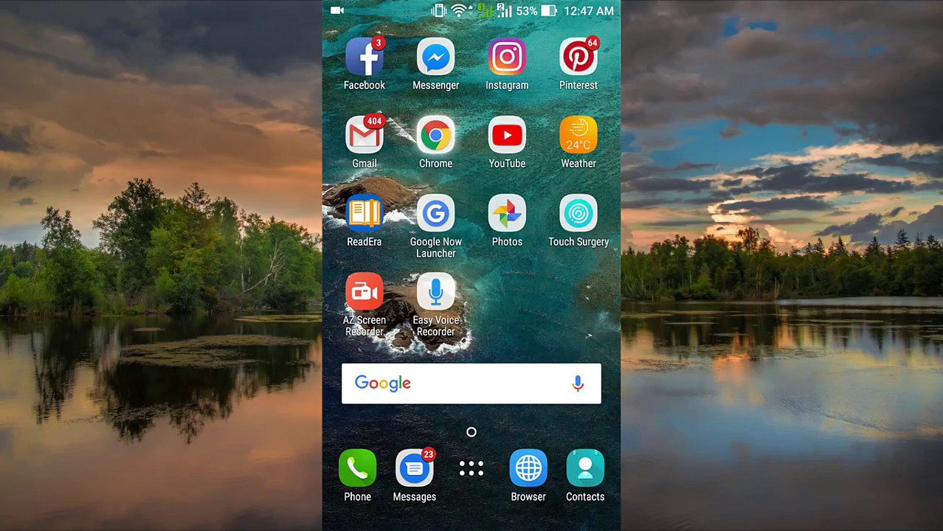
left_click(435, 135)
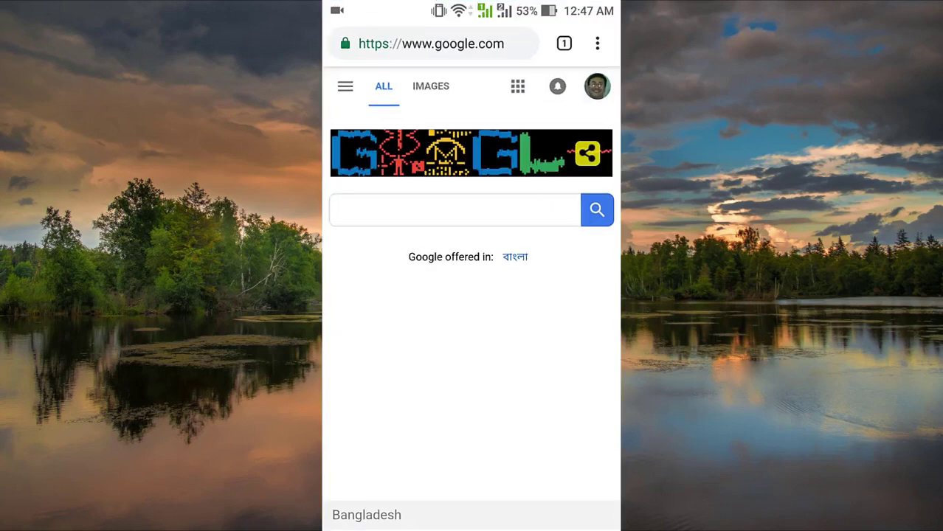
left_click(431, 44)
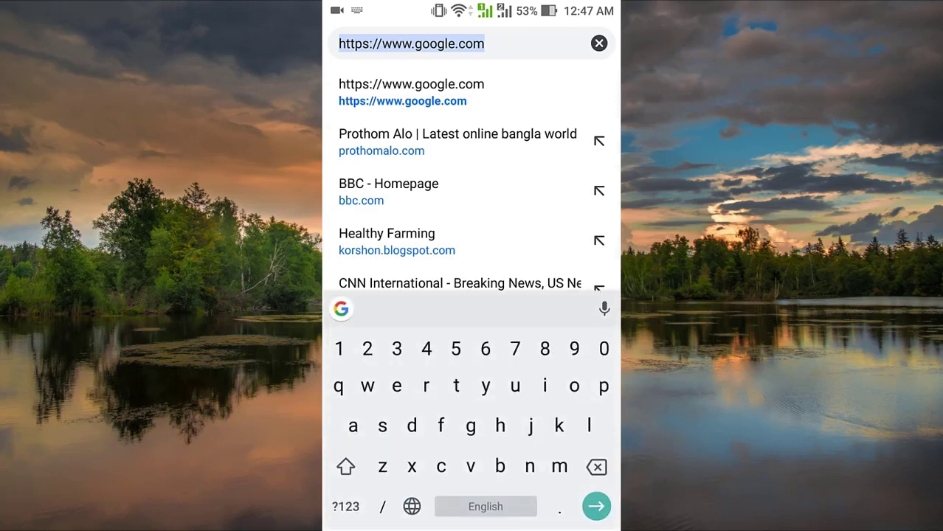
type("ww")
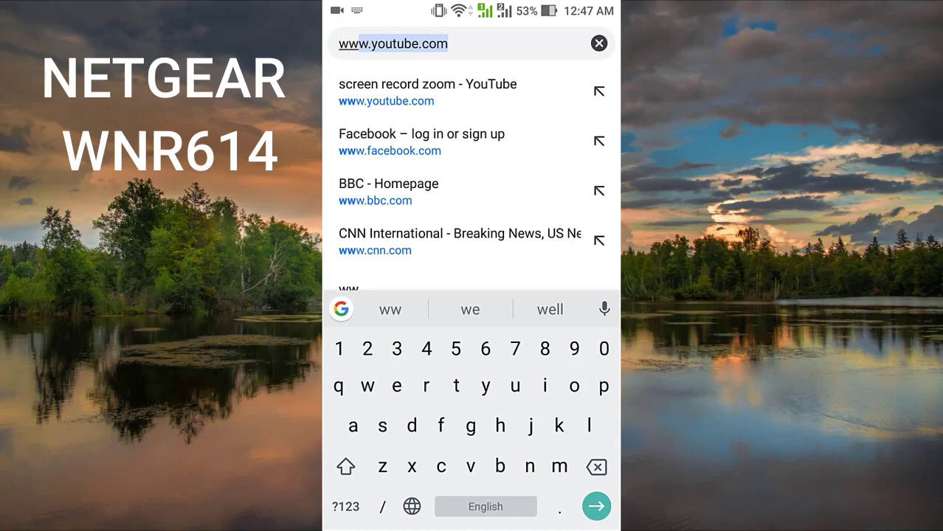
type("w.")
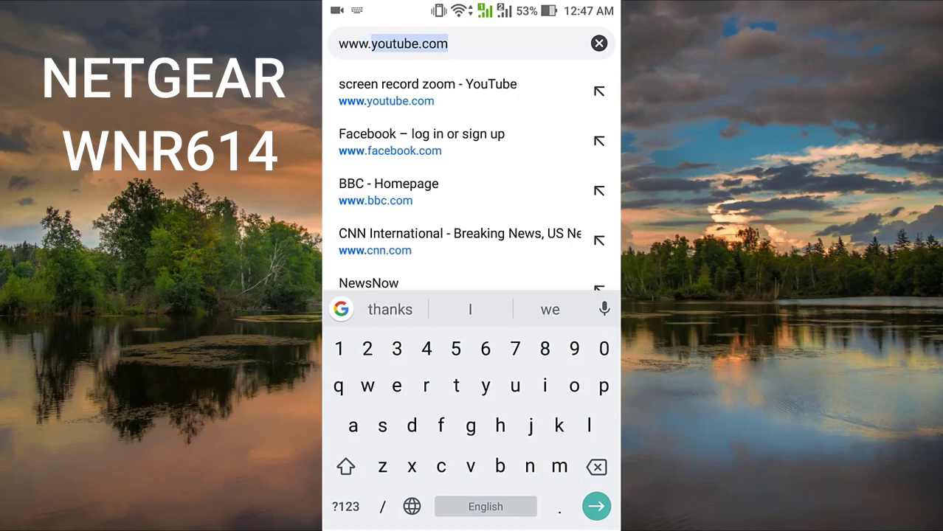
type("router")
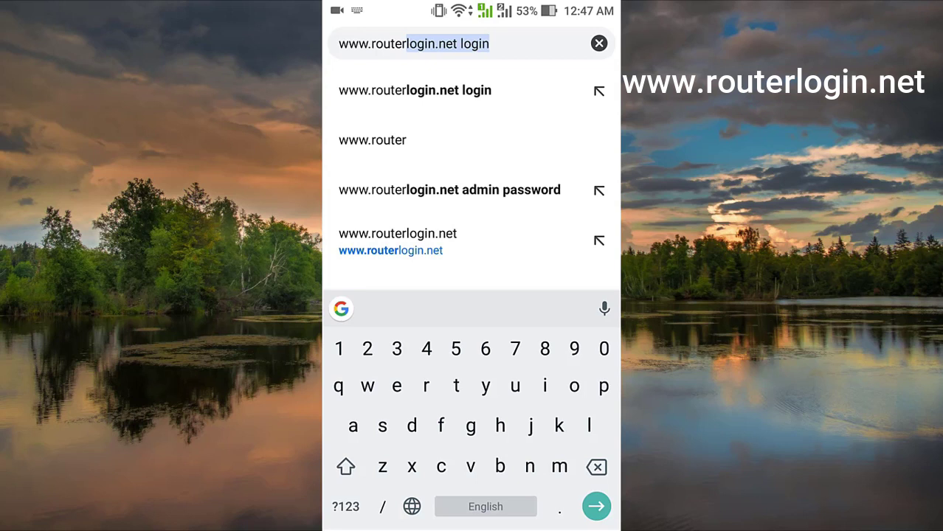
left_click(489, 44)
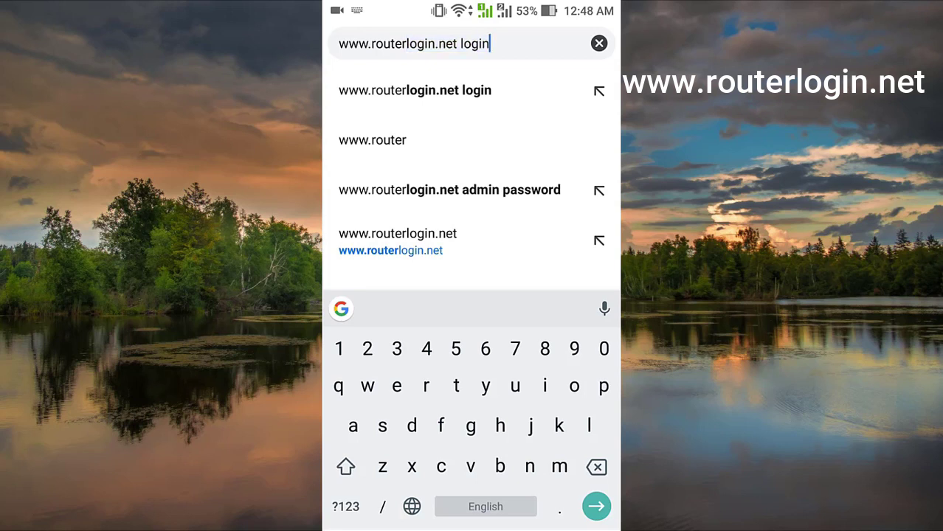
key("BackSpace")
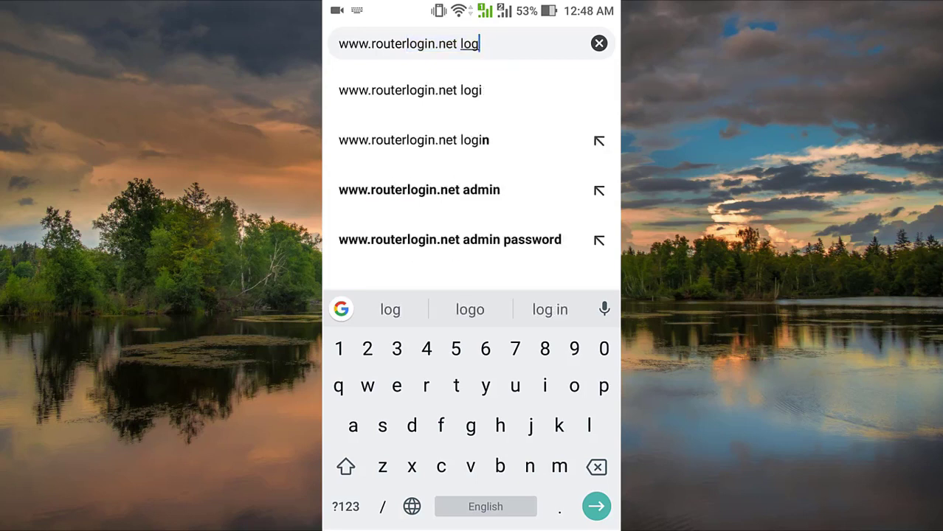
key("BackSpace")
key("BackSpace")
key("BackSpace")
key("BackSpace")
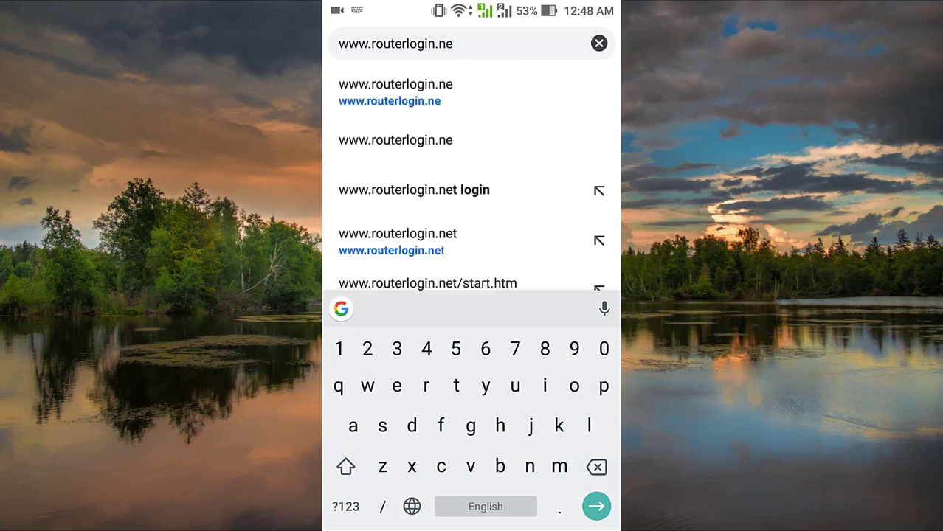
type("t")
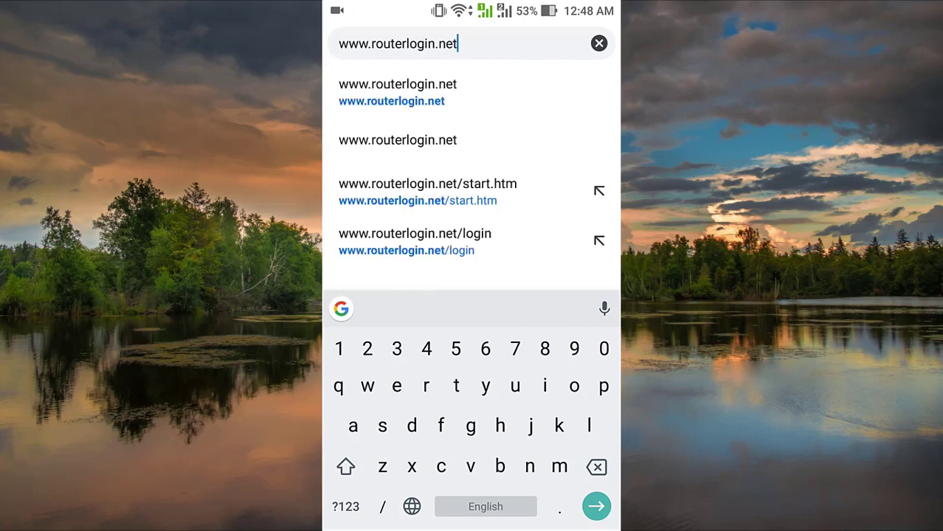
key("Return")
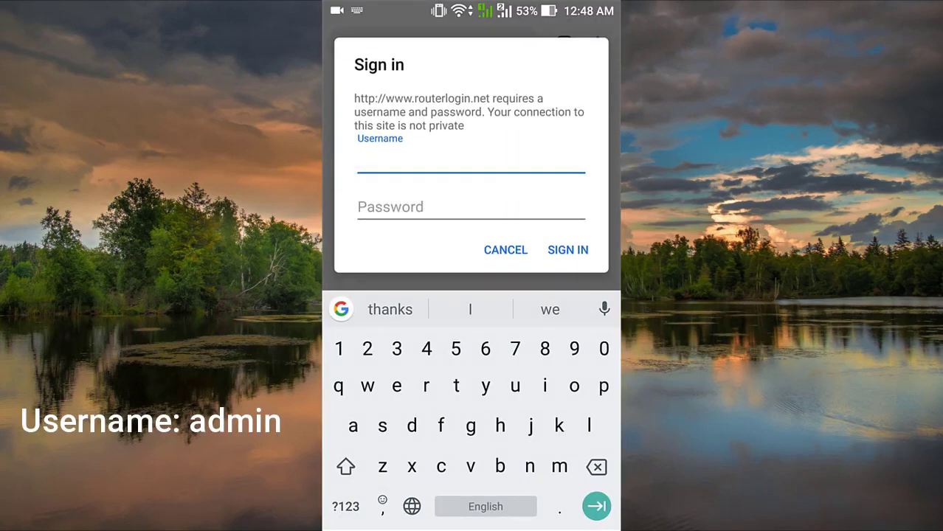
Sign in to the router with username admin and its password
key("Tab")
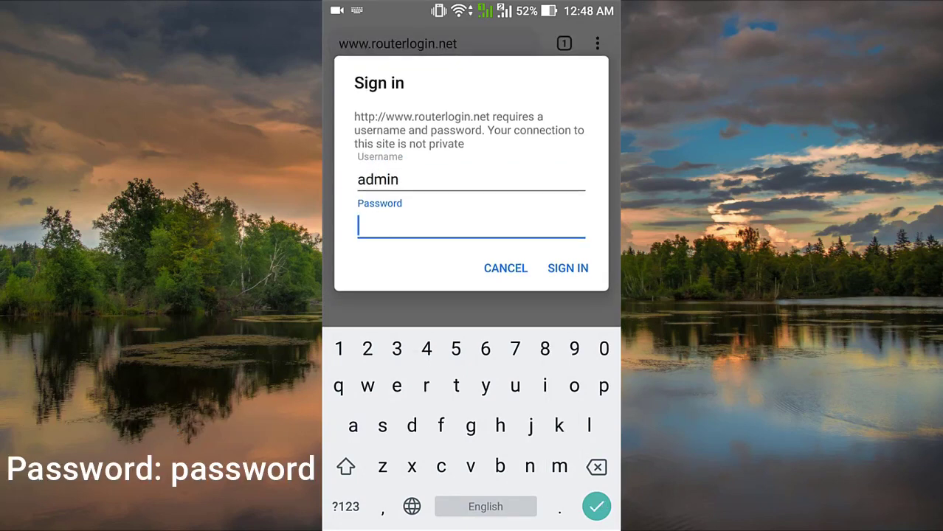
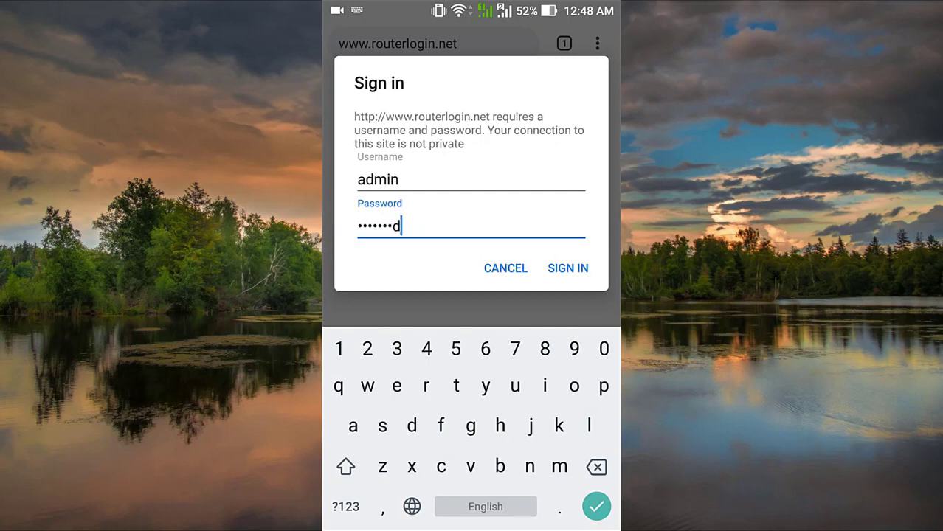
key("Return")
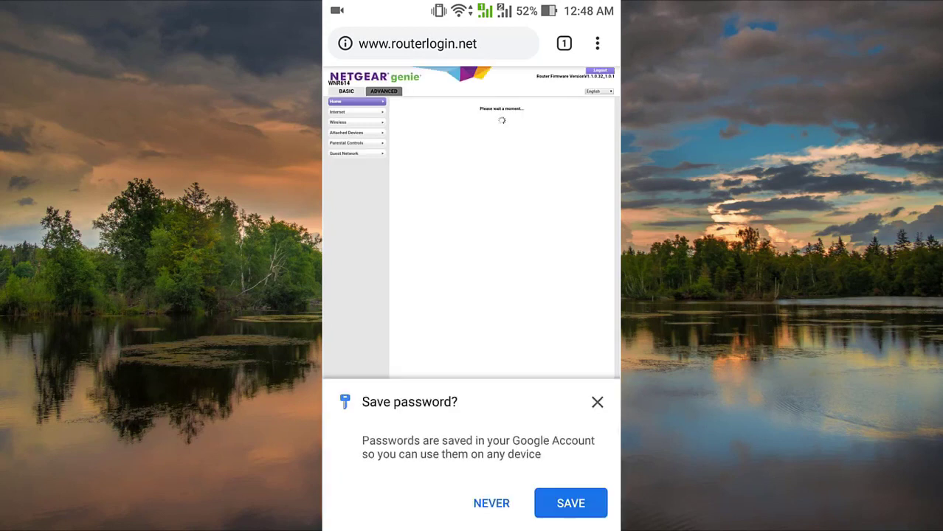
Decline saving the password, zoom into the NETGEAR genie dashboard, and go to ADVANCED
left_click(491, 503)
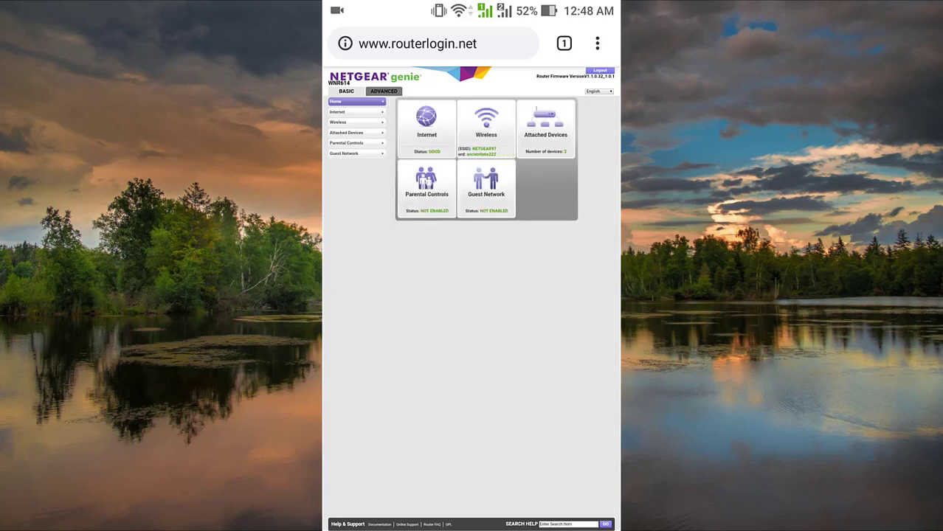
scroll(478, 185, "up", 5)
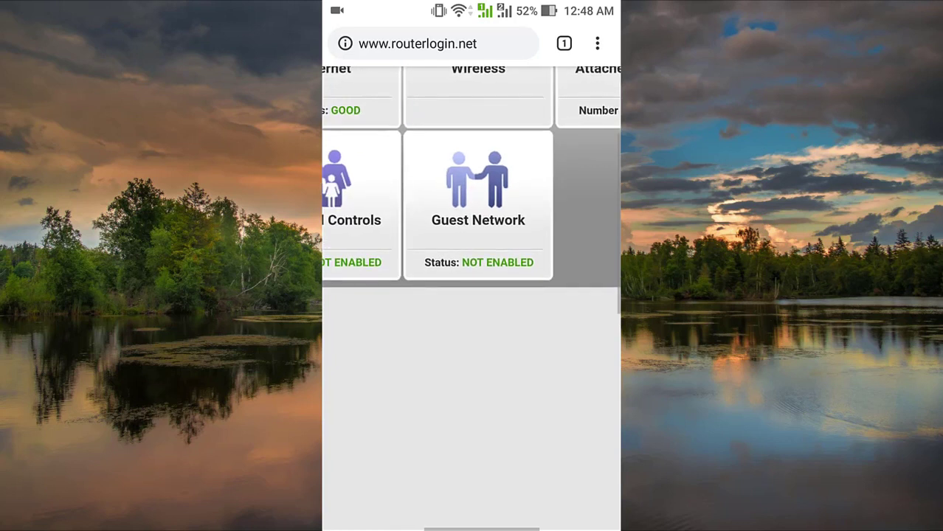
scroll(471, 189, "left", 2)
scroll(471, 189, "left", 1)
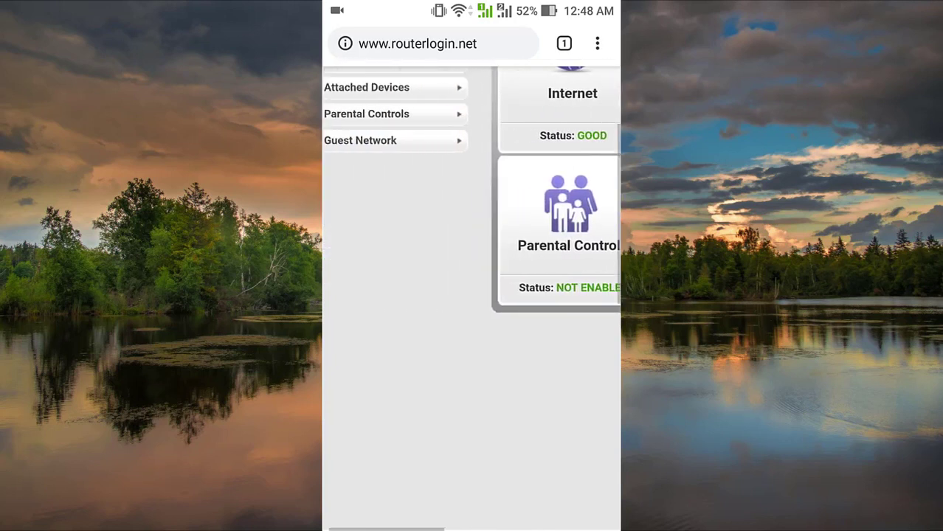
scroll(471, 295, "up", 3)
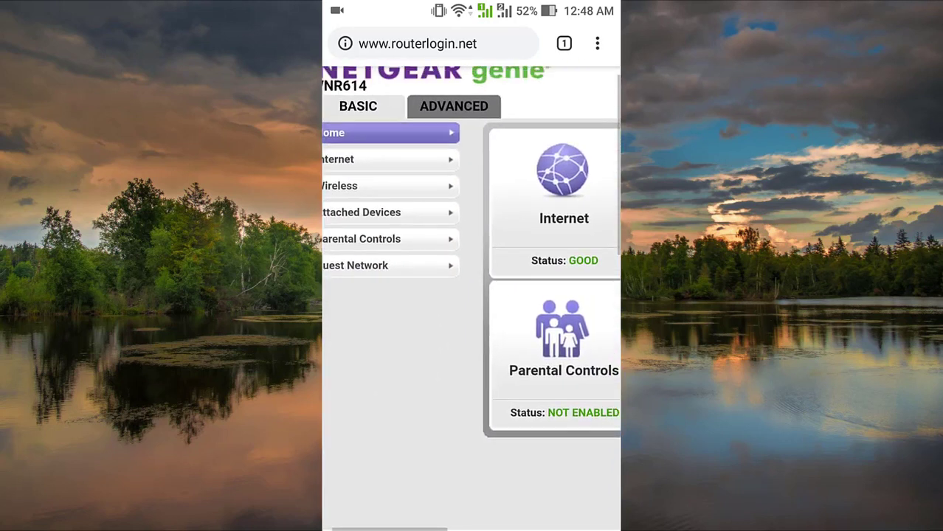
scroll(471, 295, "up", 1)
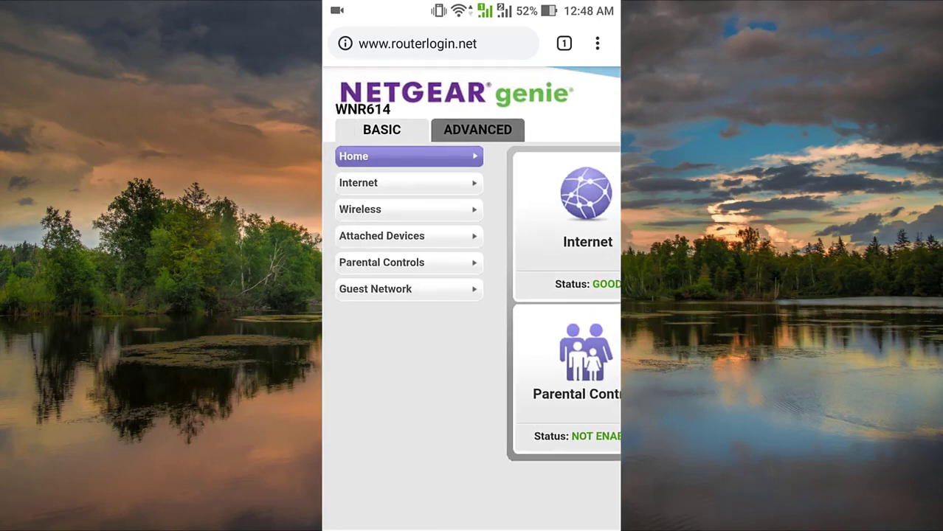
left_click(478, 129)
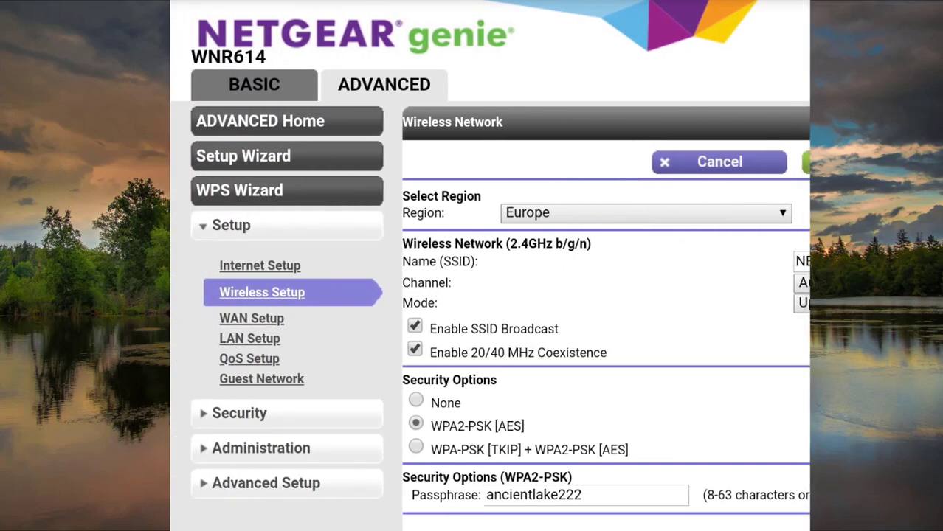
Uncheck Enable 20/40 MHz Coexistence in Wireless Setup and apply it to the router
left_click(415, 350)
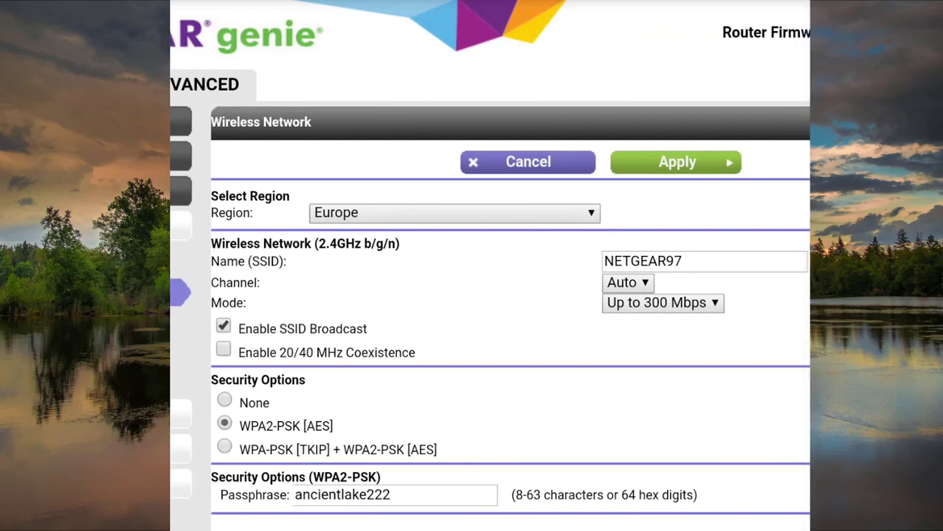
left_click(677, 162)
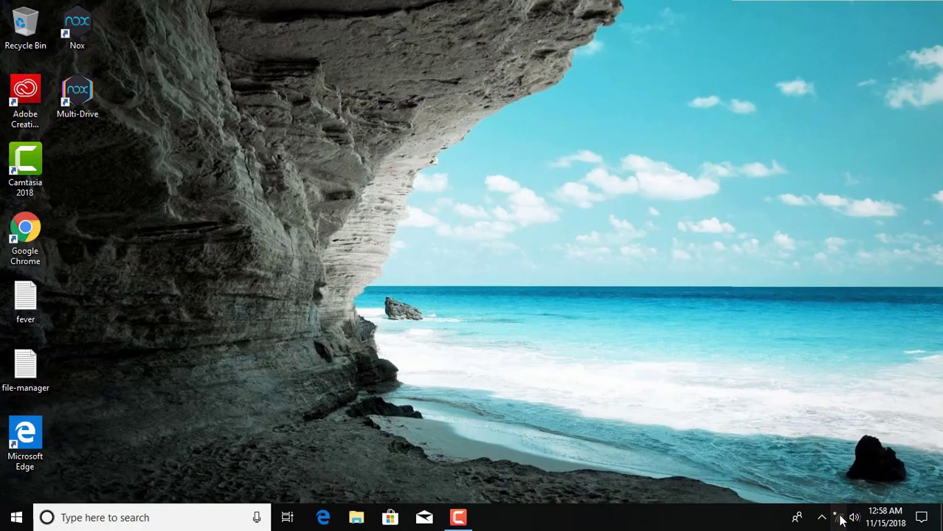
Join the NETGEAR97 Wi-Fi network from the taskbar with Connect automatically ticked
left_click(839, 517)
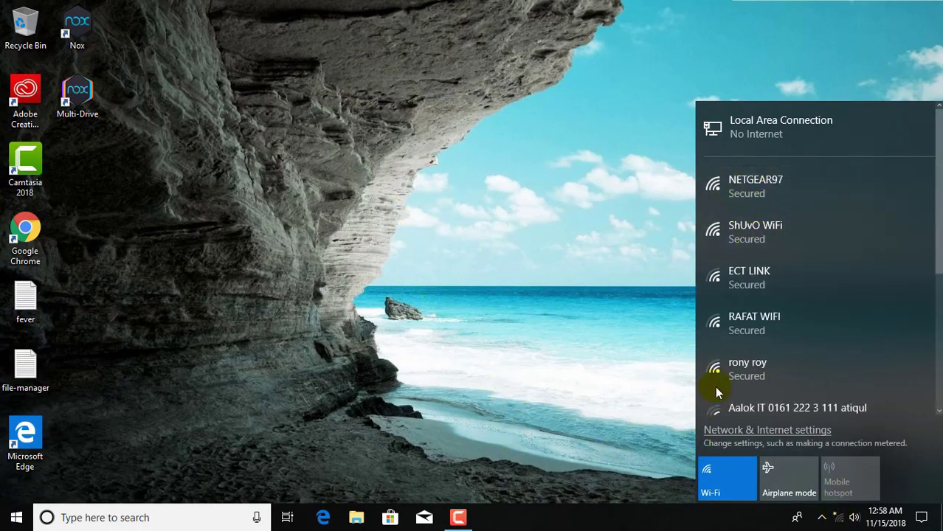
left_click(742, 186)
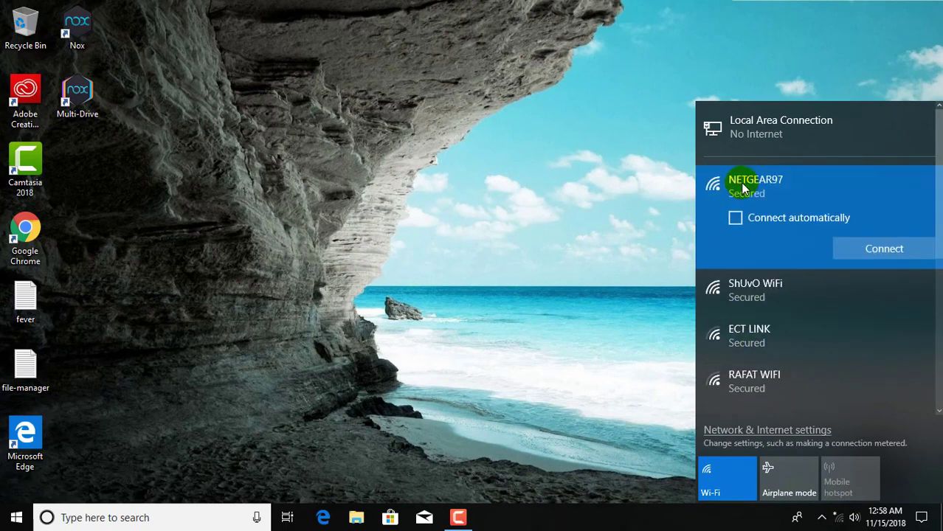
left_click(735, 219)
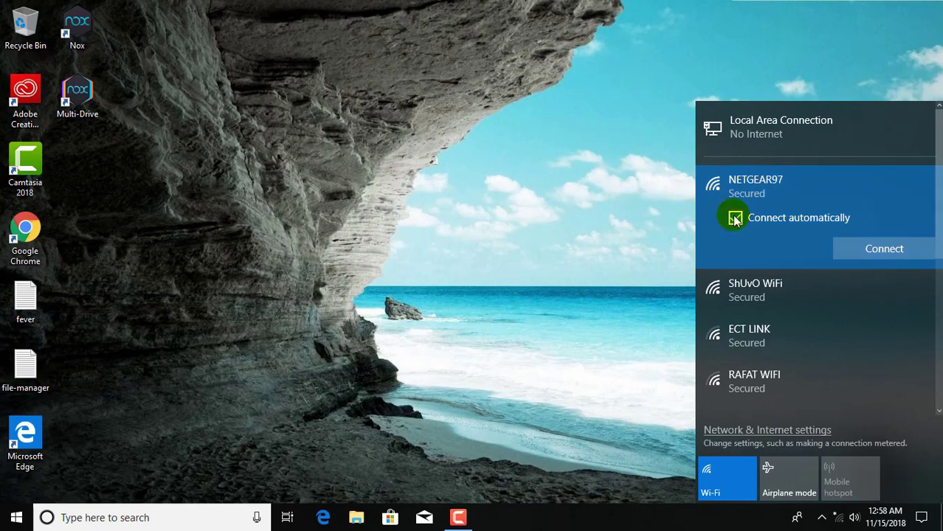
left_click(861, 254)
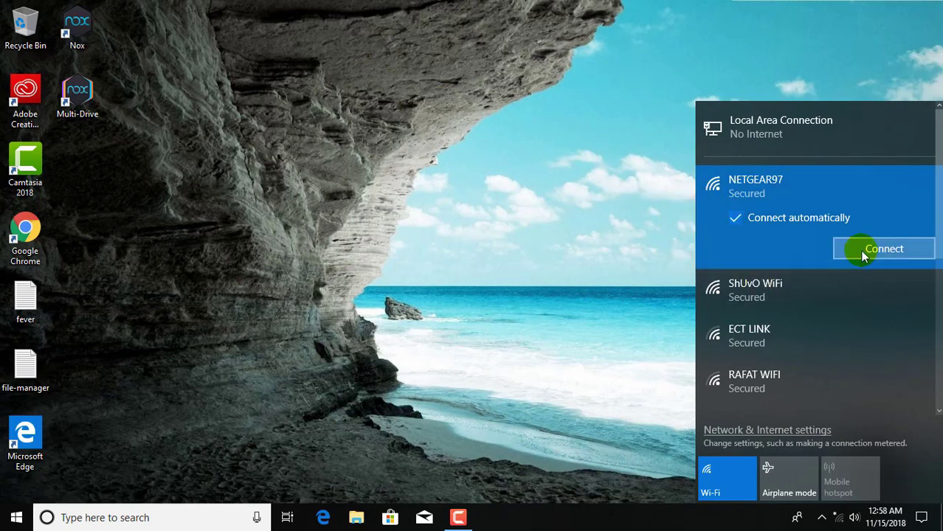
left_click(863, 253)
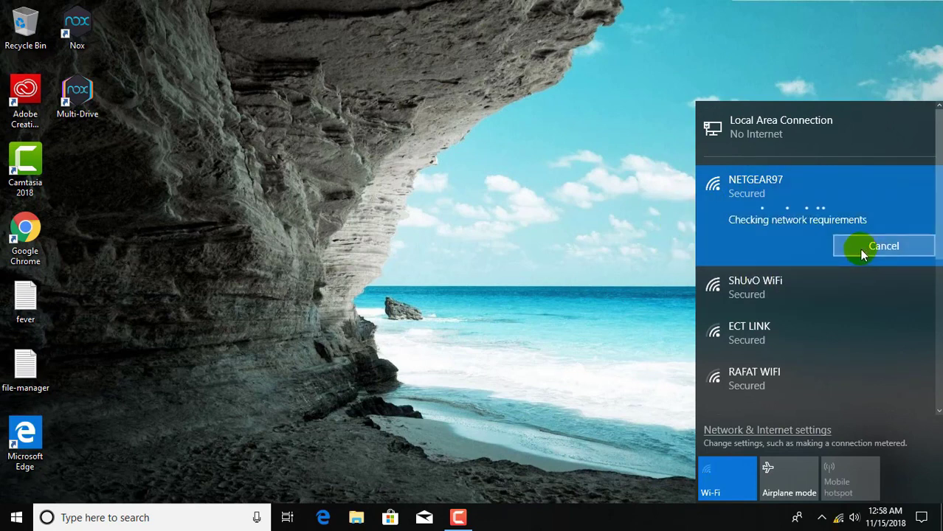